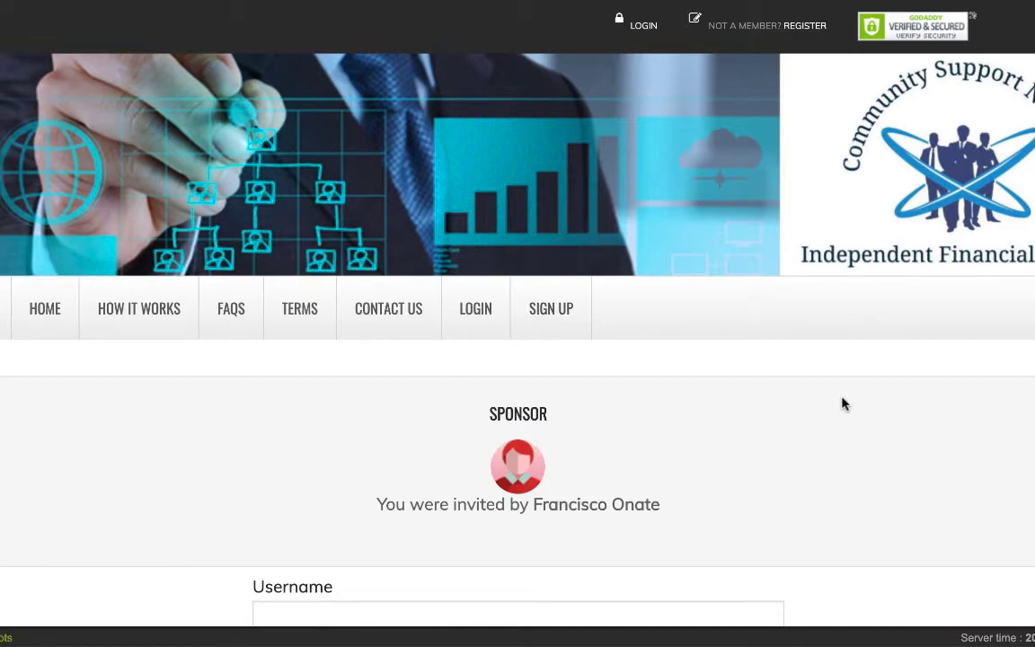
- Examine the sign-up form's fields from username to security answer, including the list of countries
scroll(843, 404, "down", 3)
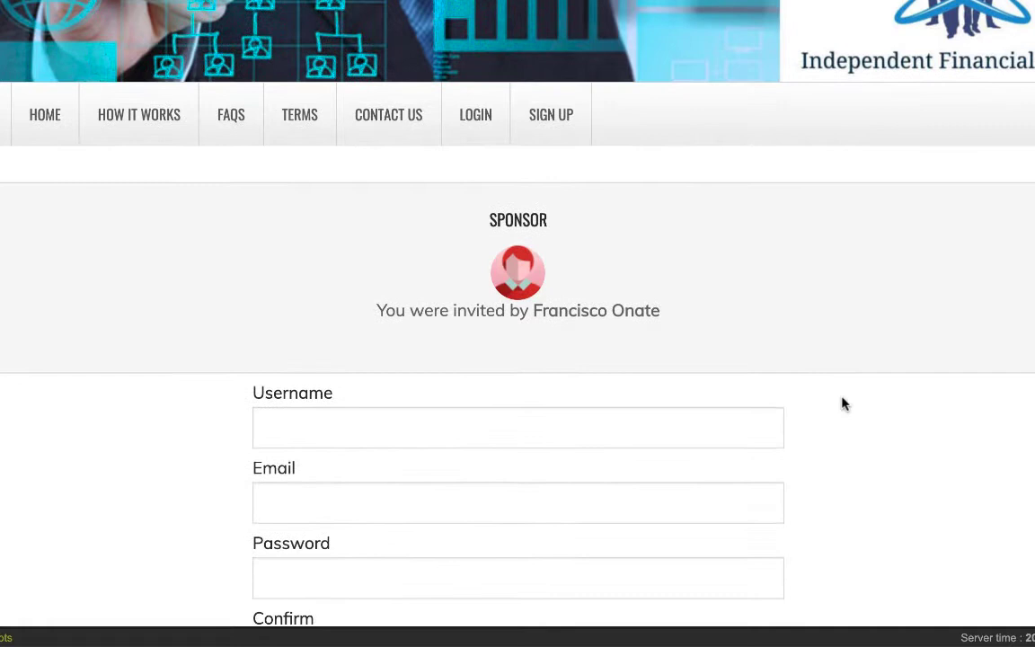
scroll(842, 404, "down", 1)
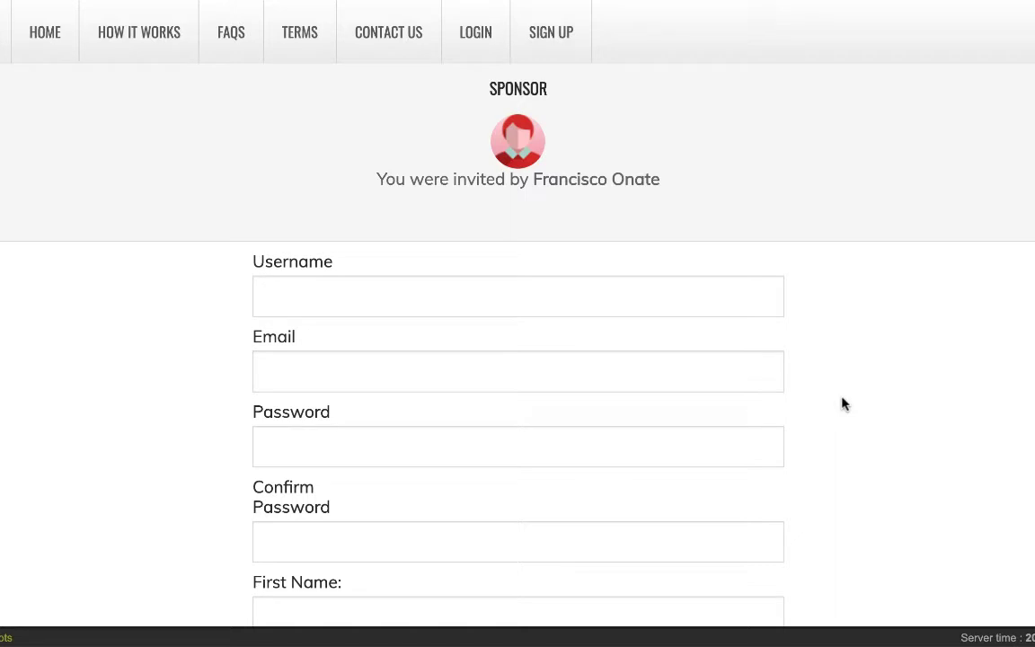
scroll(843, 404, "down", 4)
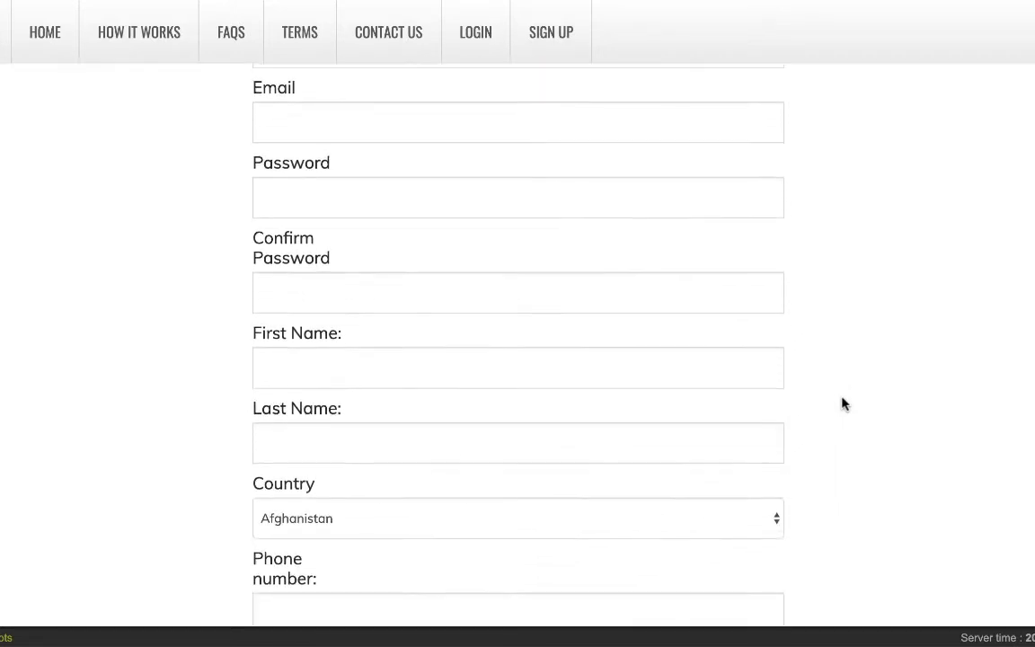
scroll(843, 404, "down", 3)
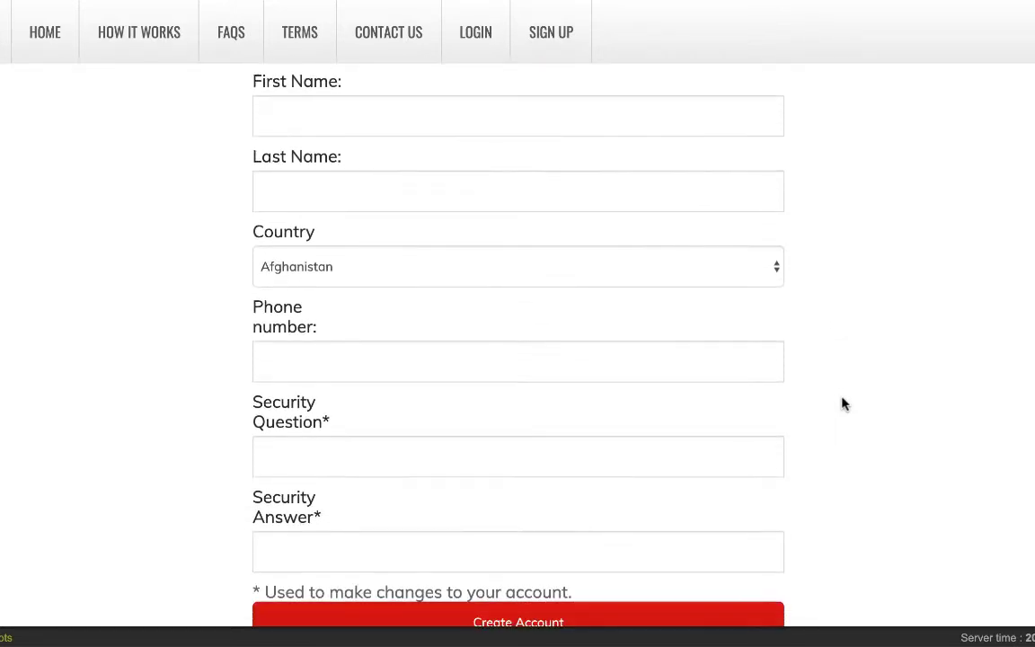
scroll(841, 403, "down", 1)
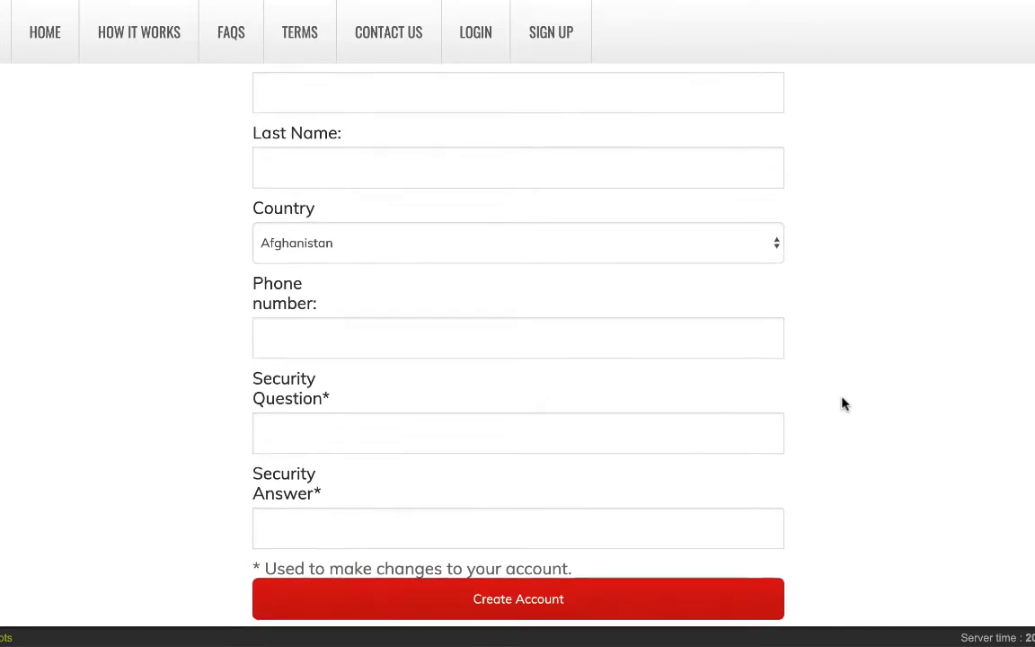
left_click(774, 239)
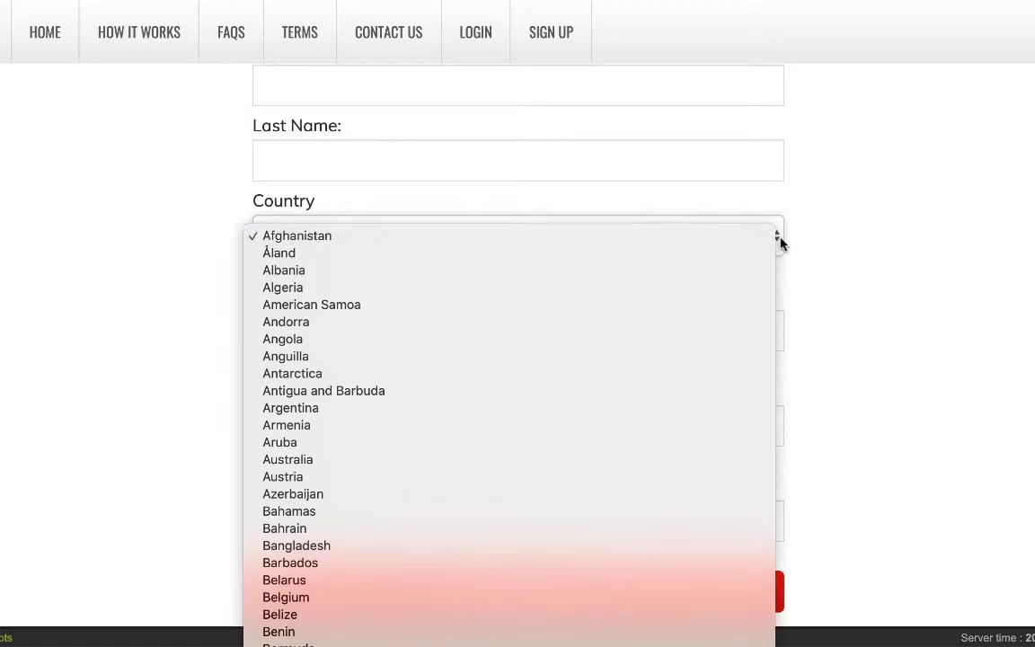
left_click(871, 259)
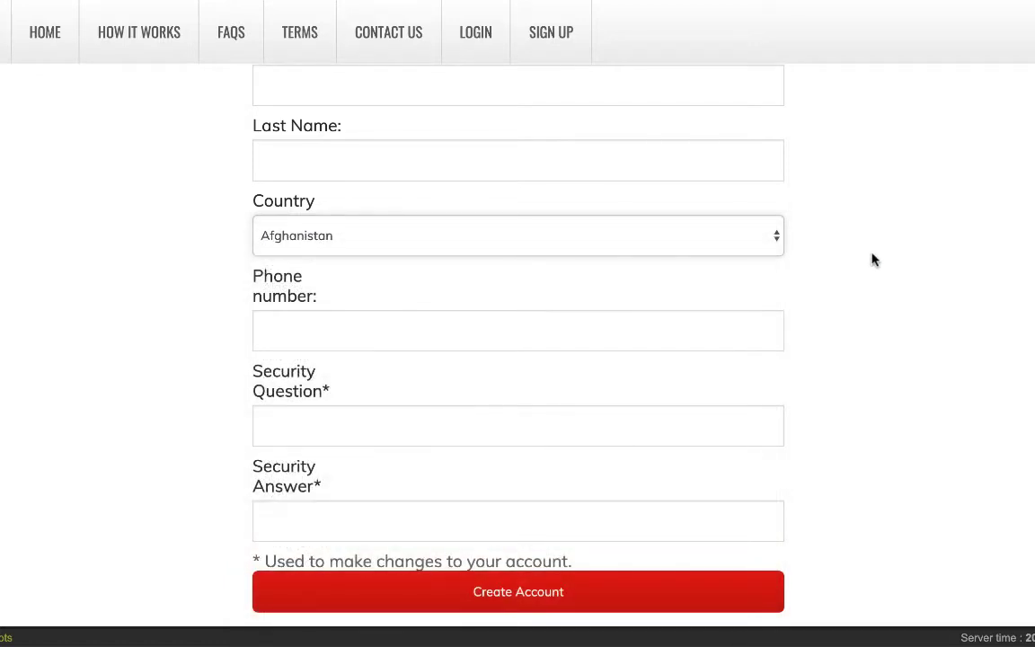
scroll(871, 260, "down", 2)
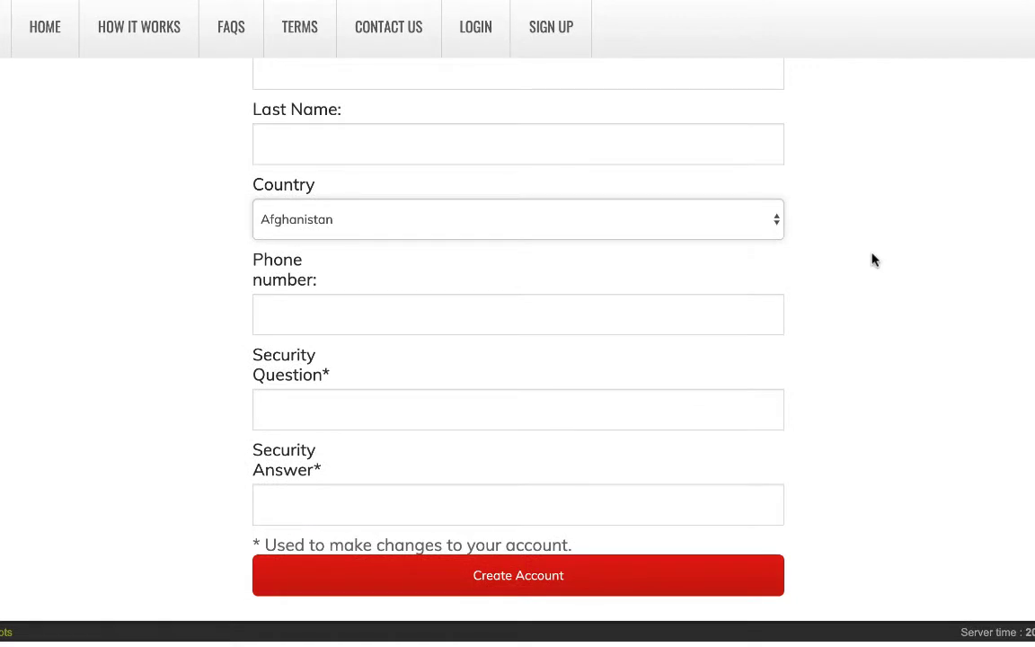
scroll(871, 260, "up", 2)
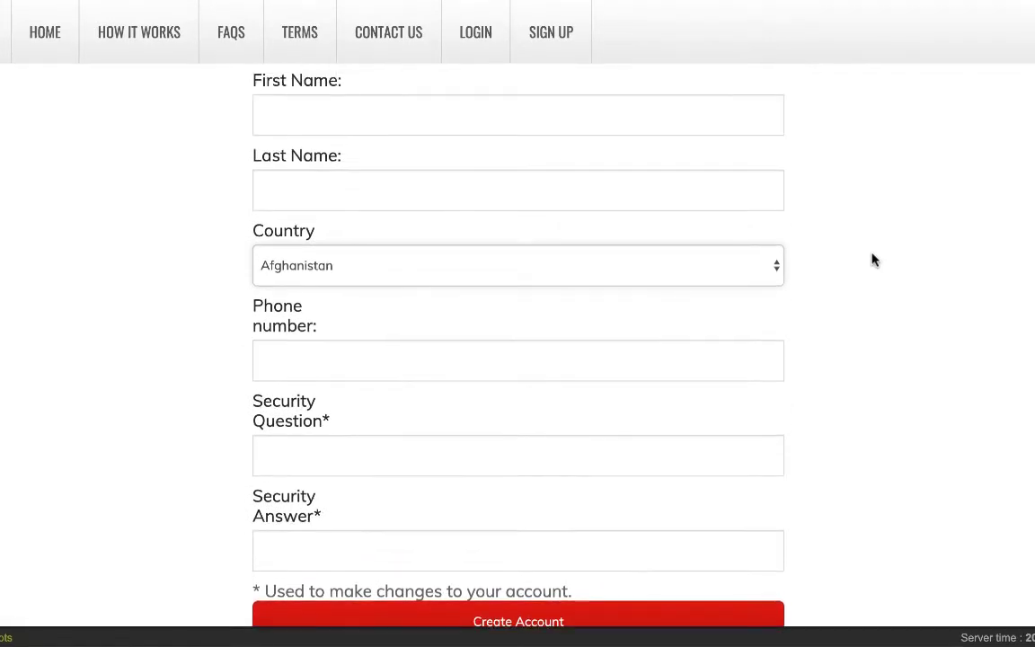
scroll(872, 260, "up", 5)
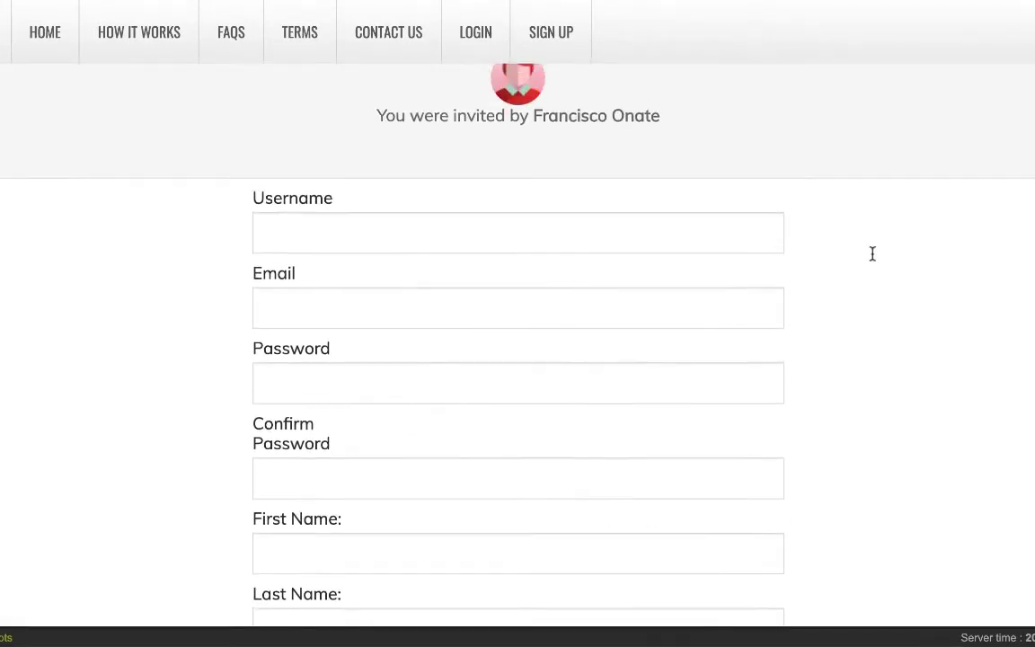
scroll(871, 254, "up", 1)
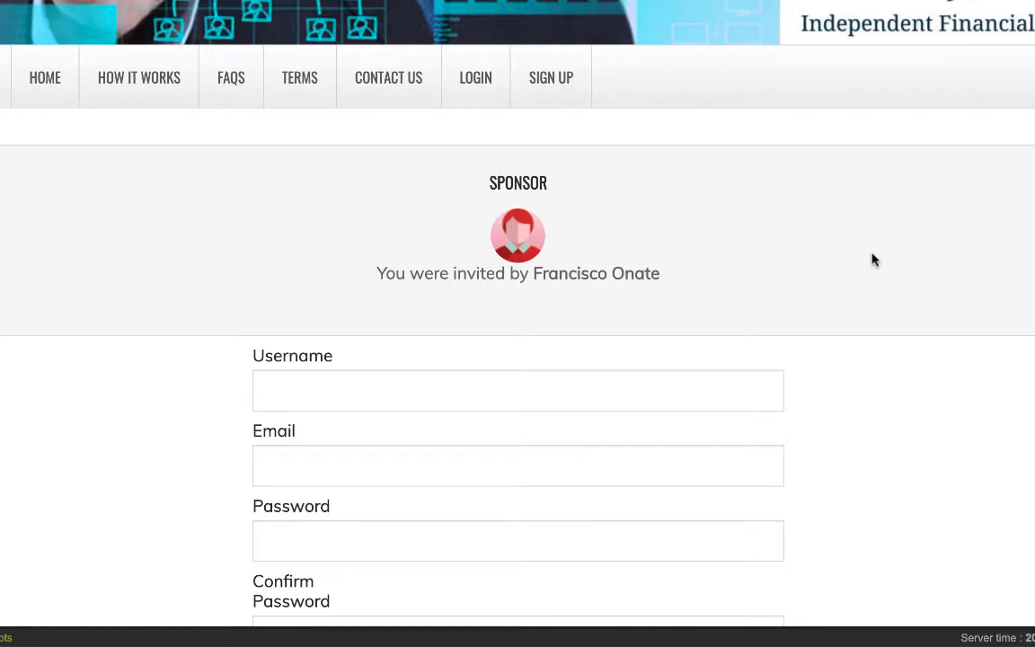
- Open the member login and view the accounts for receiving donations from the member dashboard
left_click(475, 77)
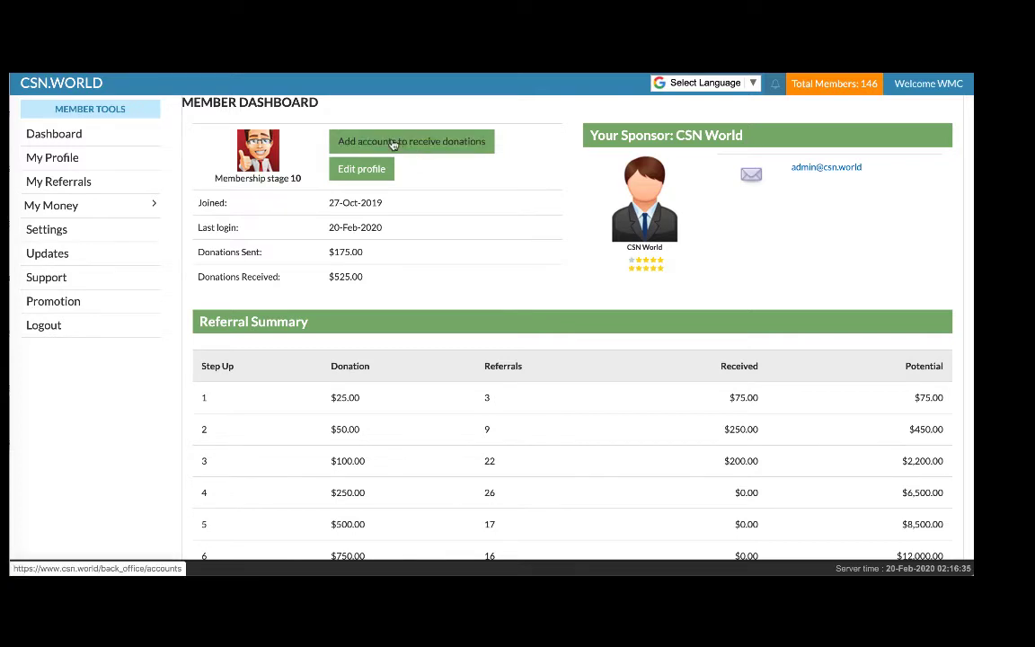
left_click(393, 145)
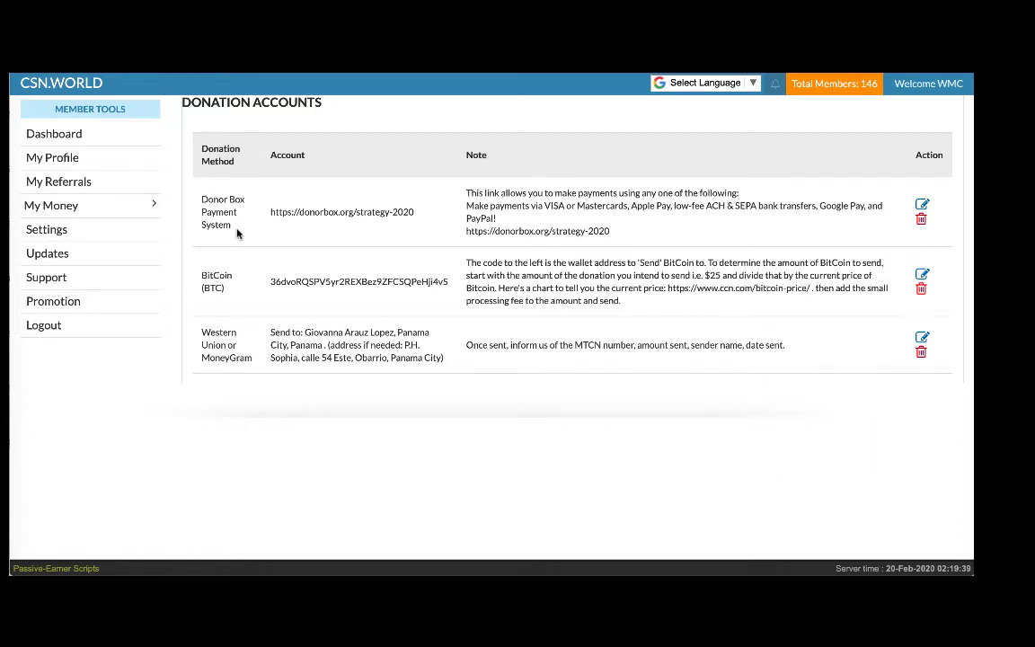
- Open the membership upgrade page among the member's money options
left_click(169, 200)
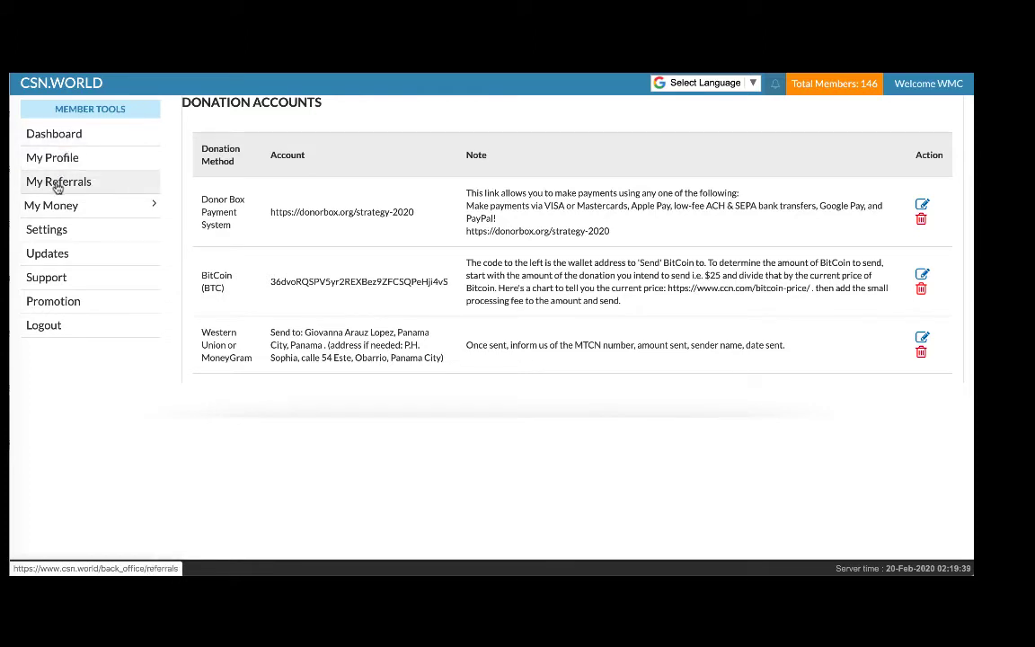
mouse_move(52, 206)
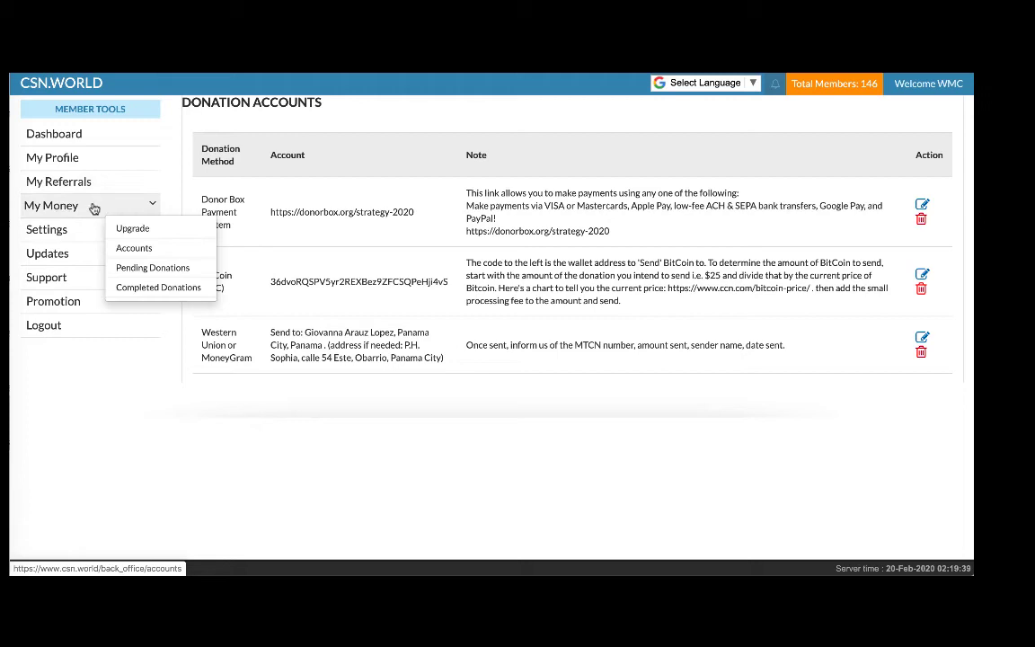
left_click(141, 235)
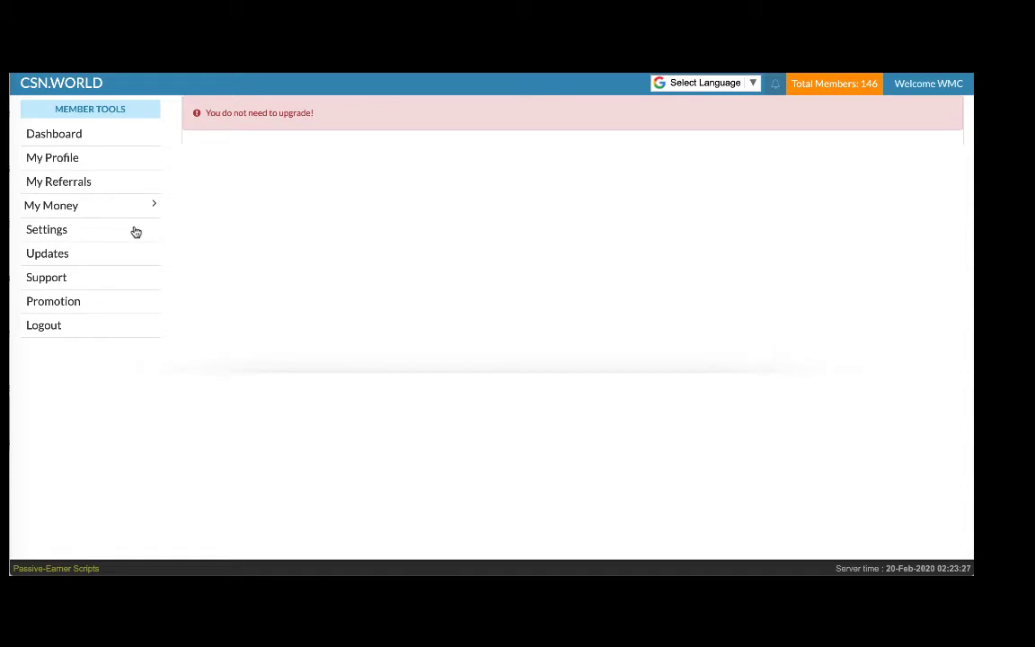
- View the member's referral link in the promotion section, starting from and returning to the member dashboard
left_click(55, 135)
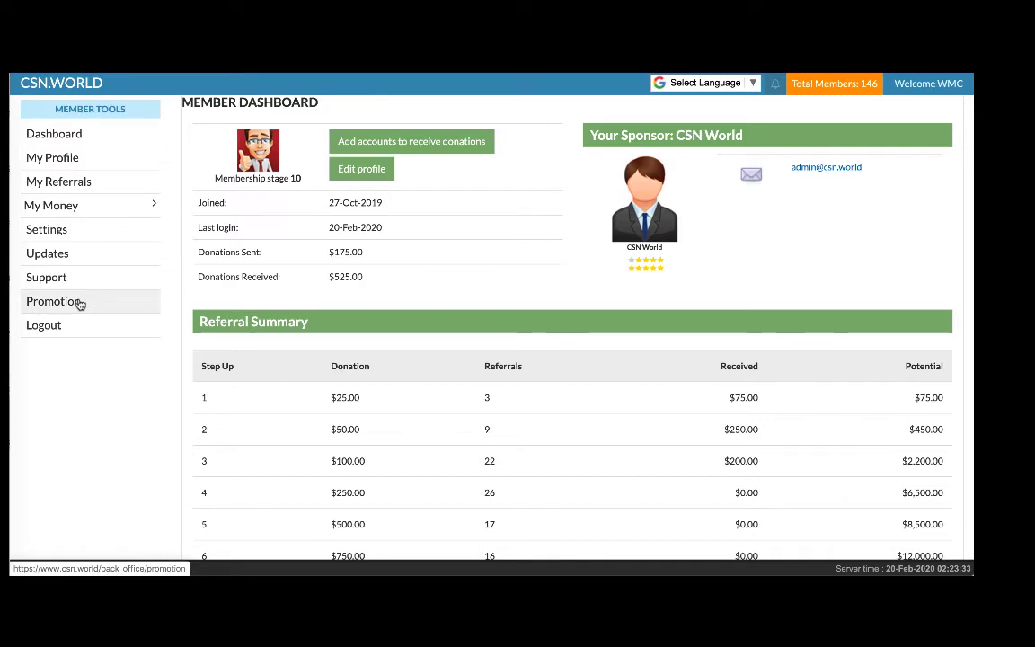
left_click(79, 304)
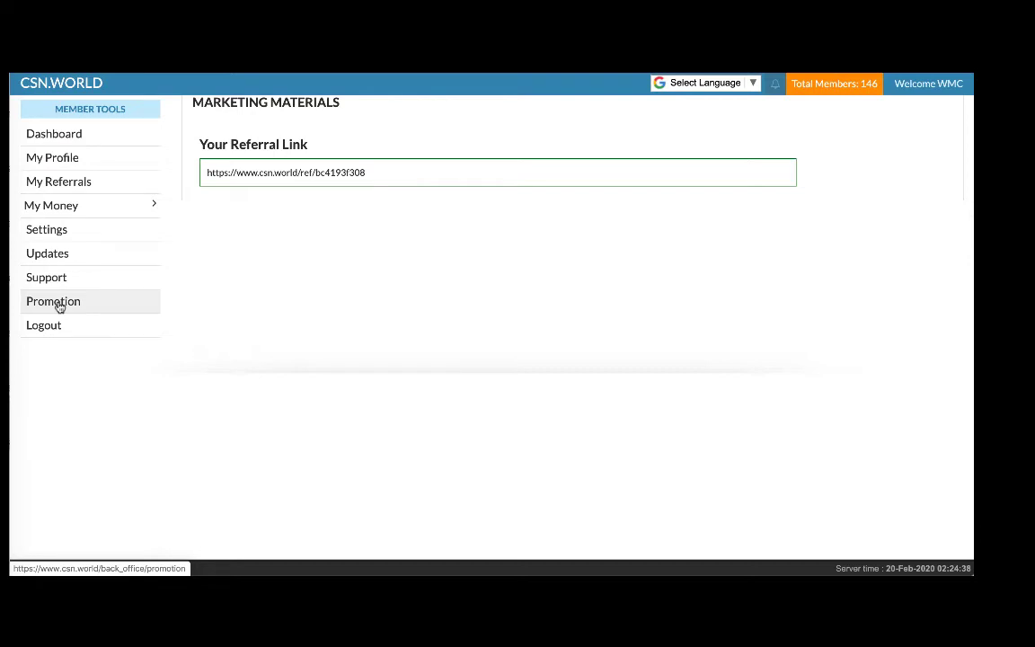
left_click(51, 137)
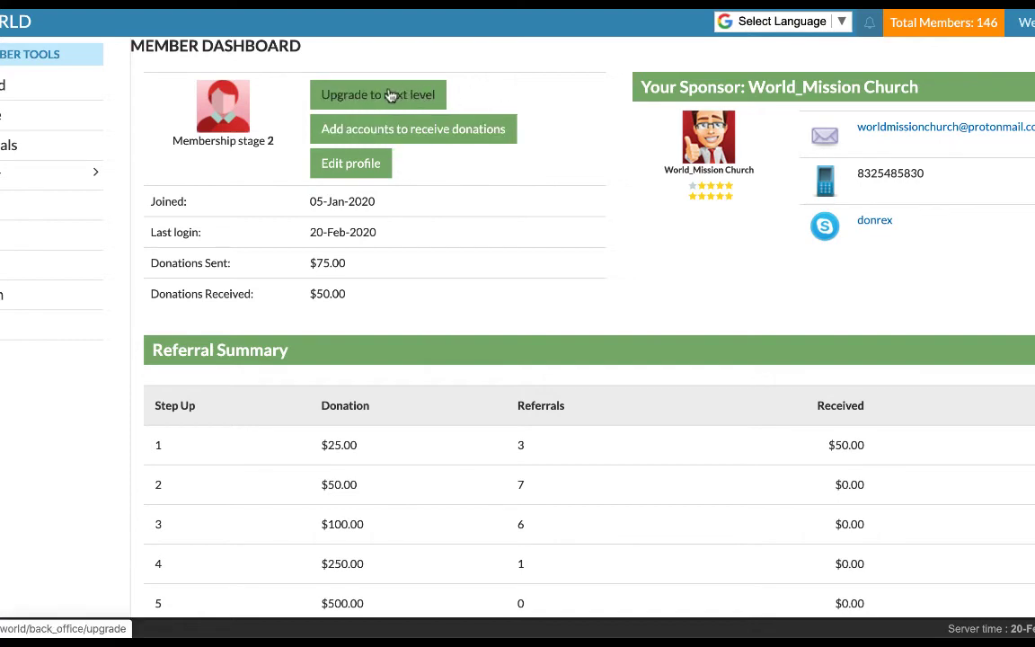
- Open the next-level upgrade and examine its instructions, the Level 3 donation methods and the proof-of-donation form
left_click(391, 96)
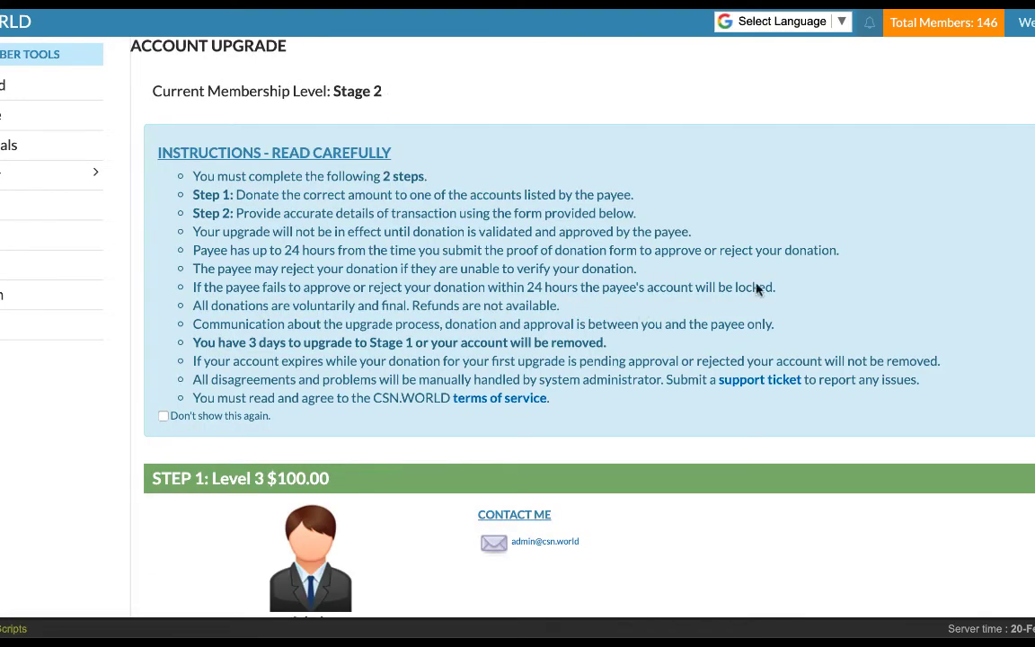
scroll(854, 274, "down", 1)
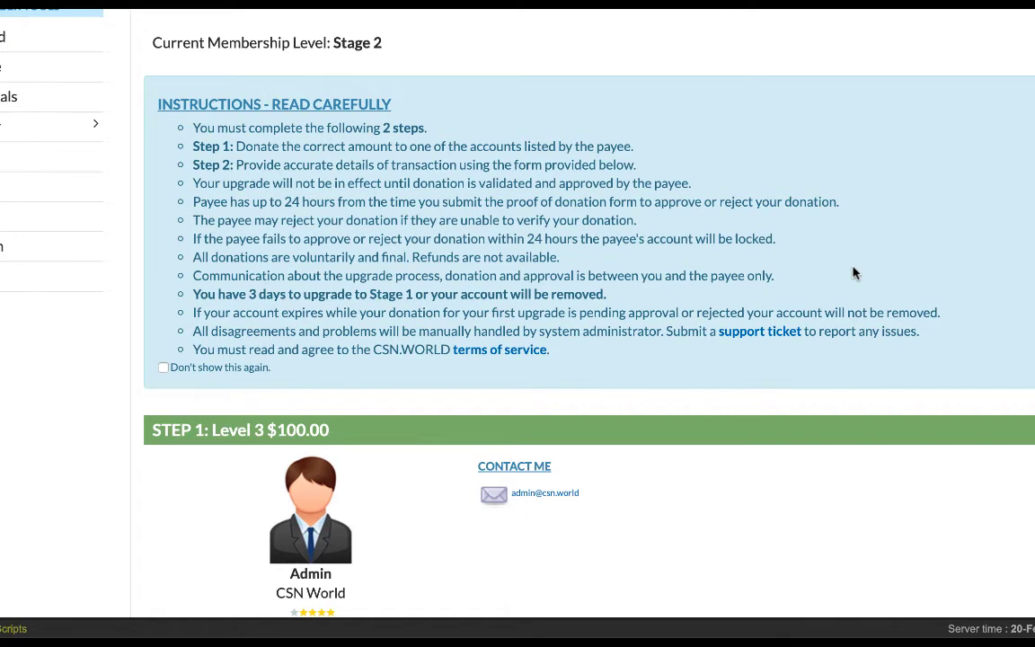
scroll(853, 274, "down", 1)
scroll(854, 274, "up", 1)
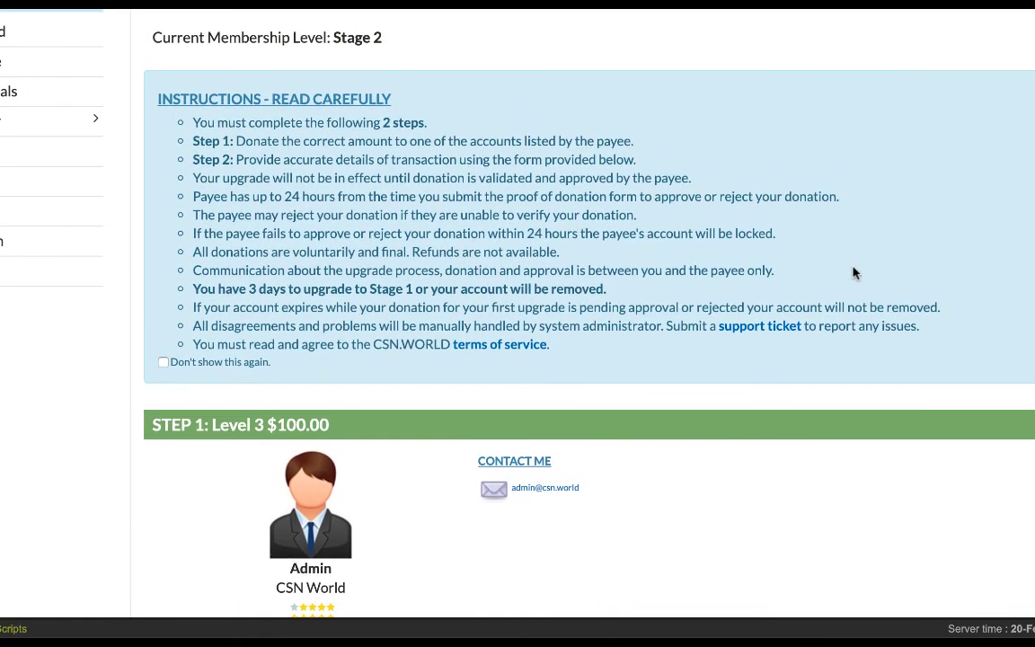
scroll(854, 273, "down", 1)
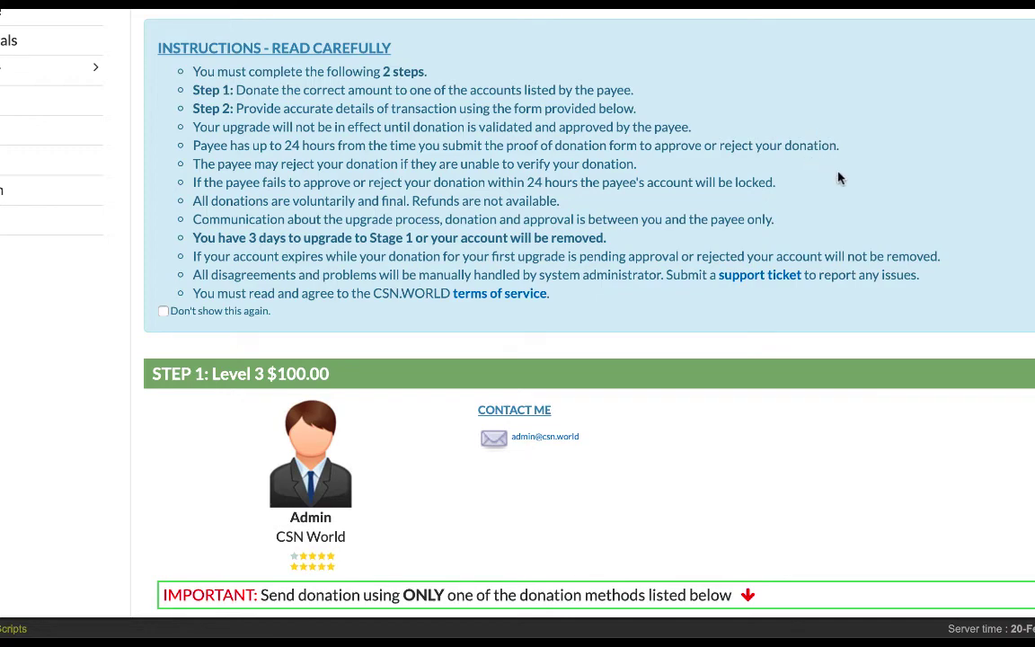
scroll(838, 178, "down", 2)
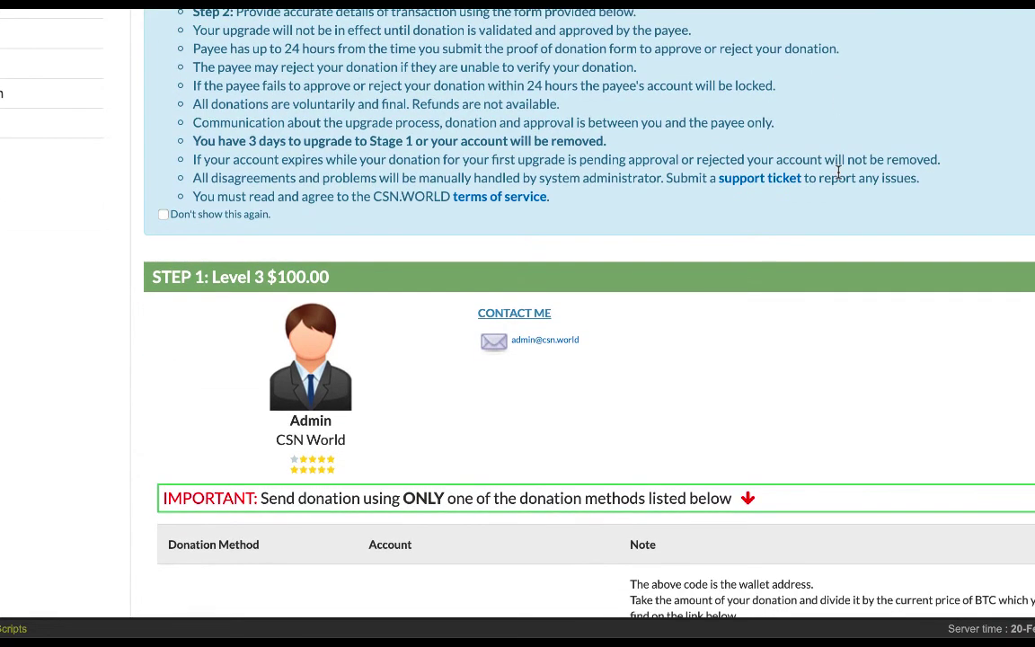
scroll(838, 173, "down", 4)
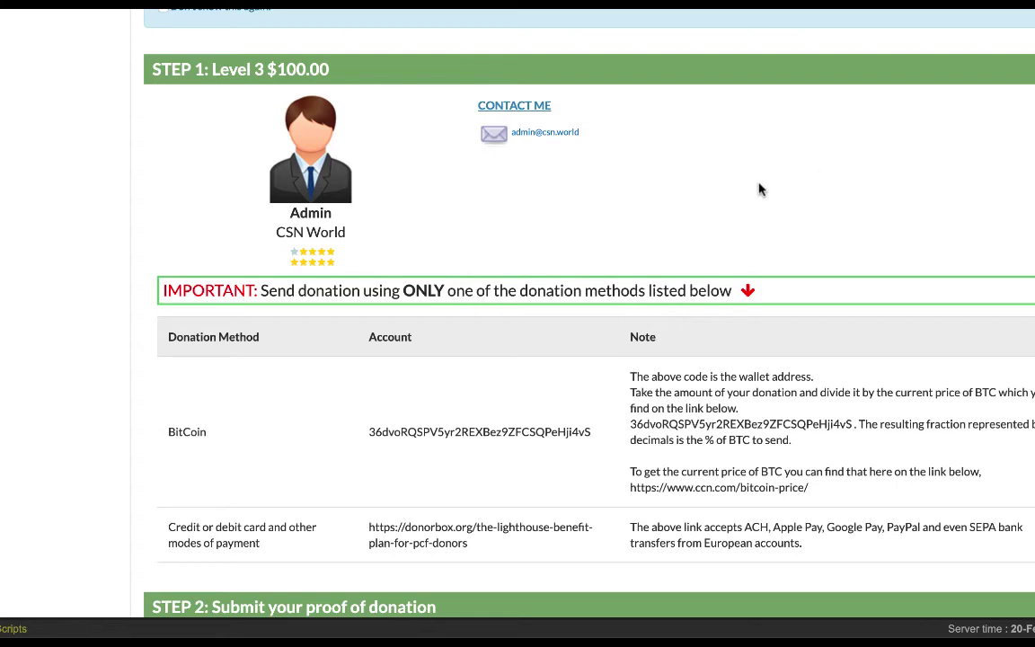
scroll(759, 189, "down", 3)
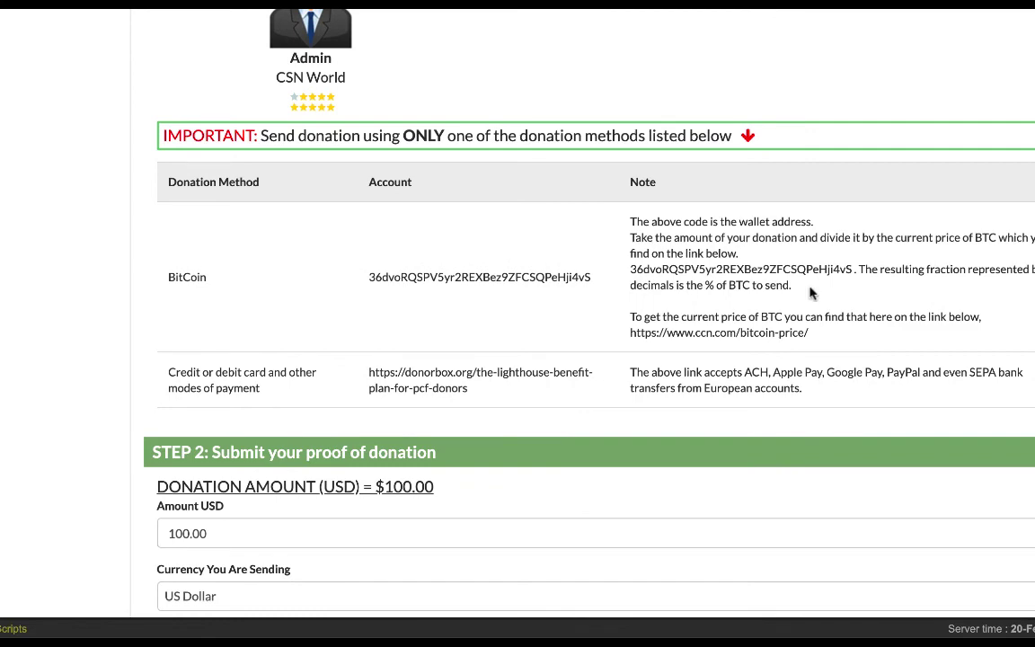
scroll(810, 291, "down", 5)
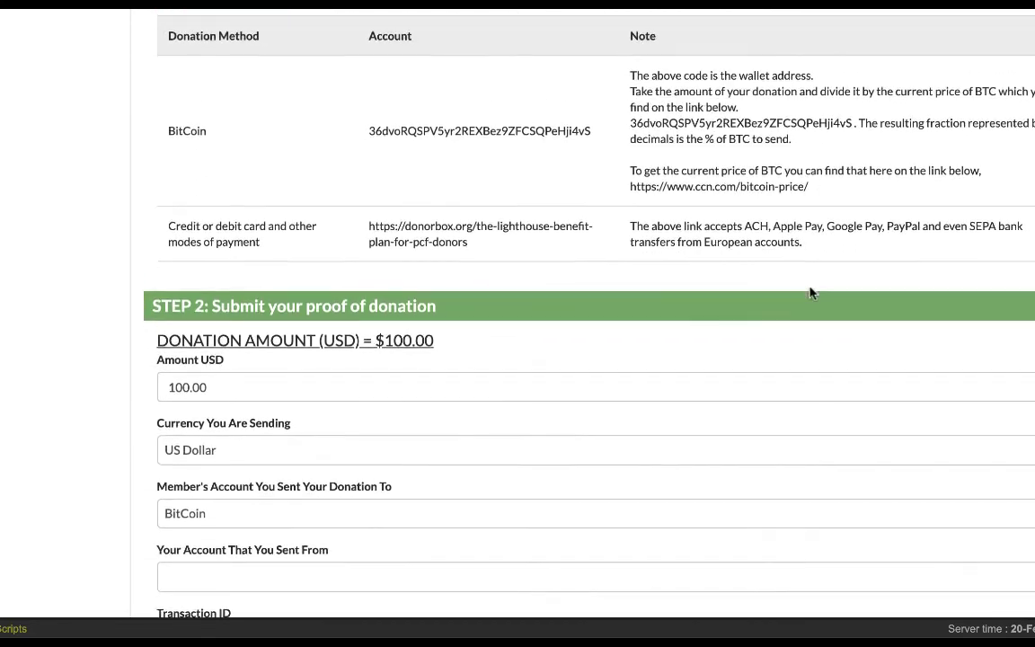
scroll(809, 289, "down", 3)
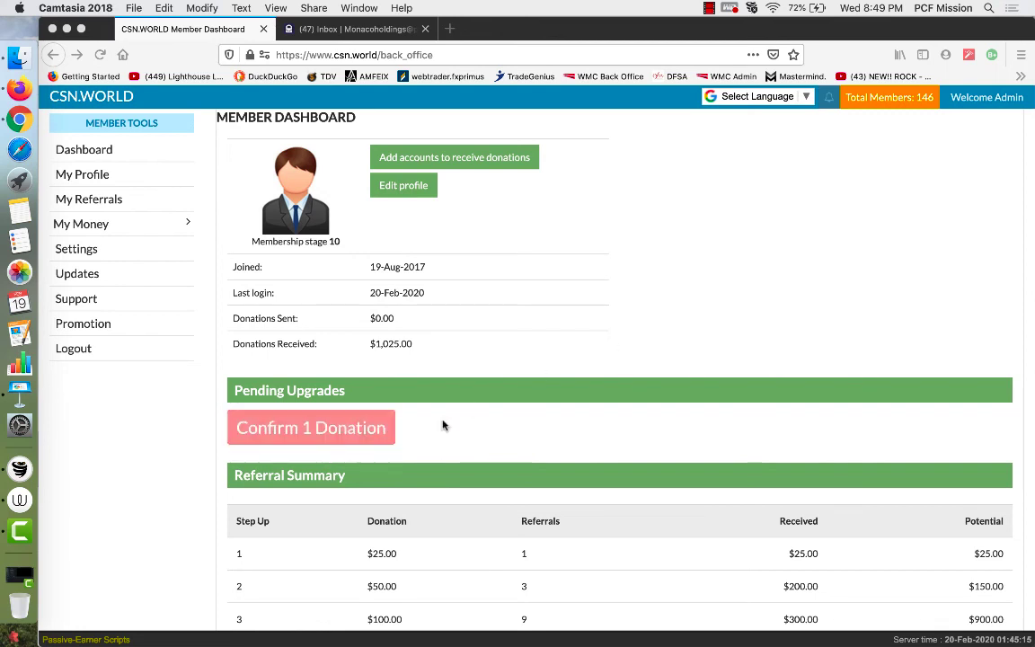
- Open the pending upgrade donation for confirmation from the receiving member's dashboard
left_click(316, 431)
left_click(316, 432)
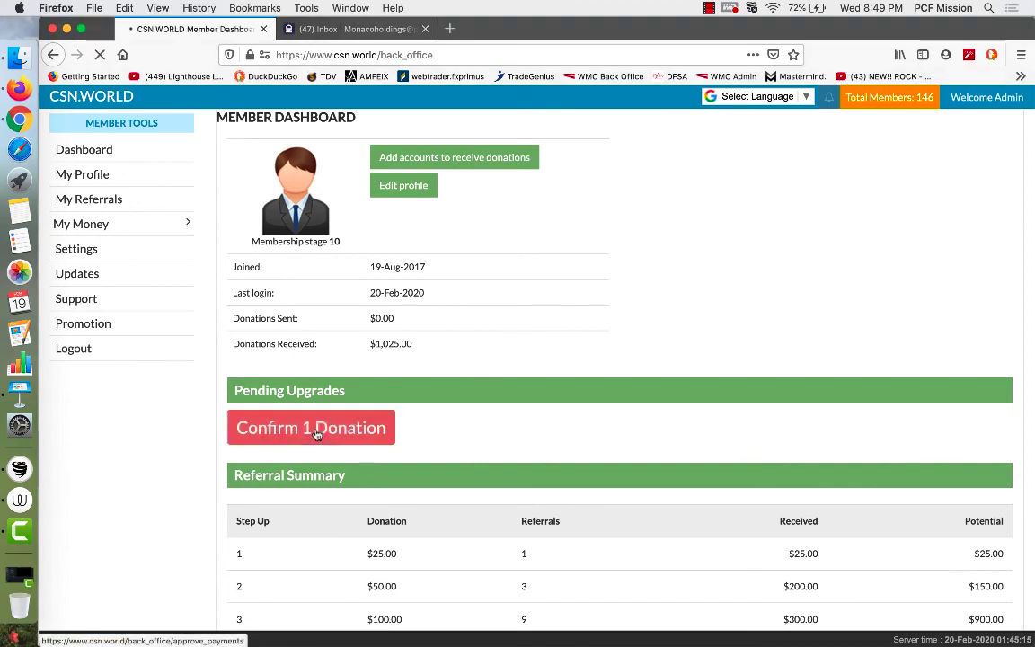